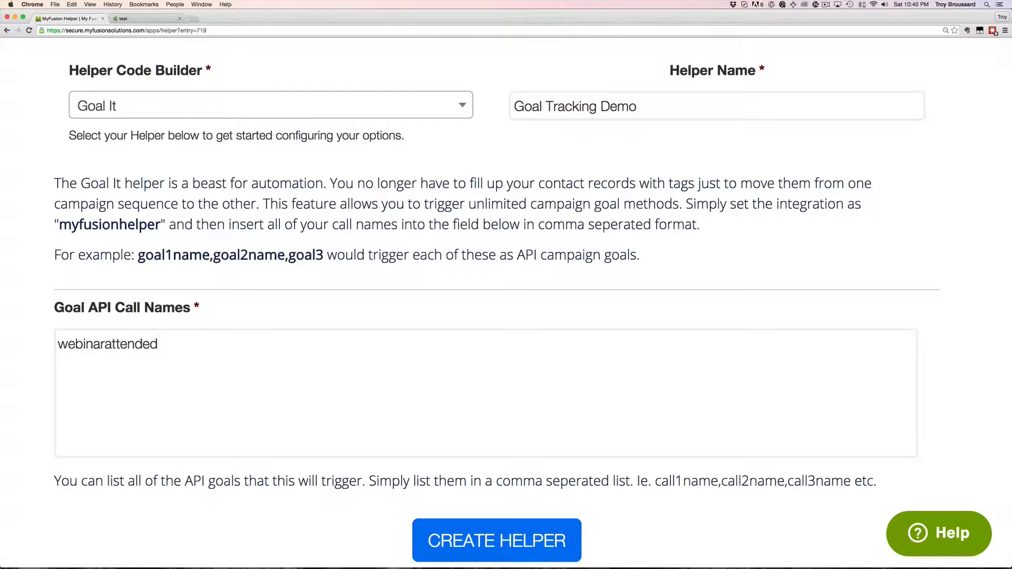
{"action": "left_click", "coordinate": [105, 344]}
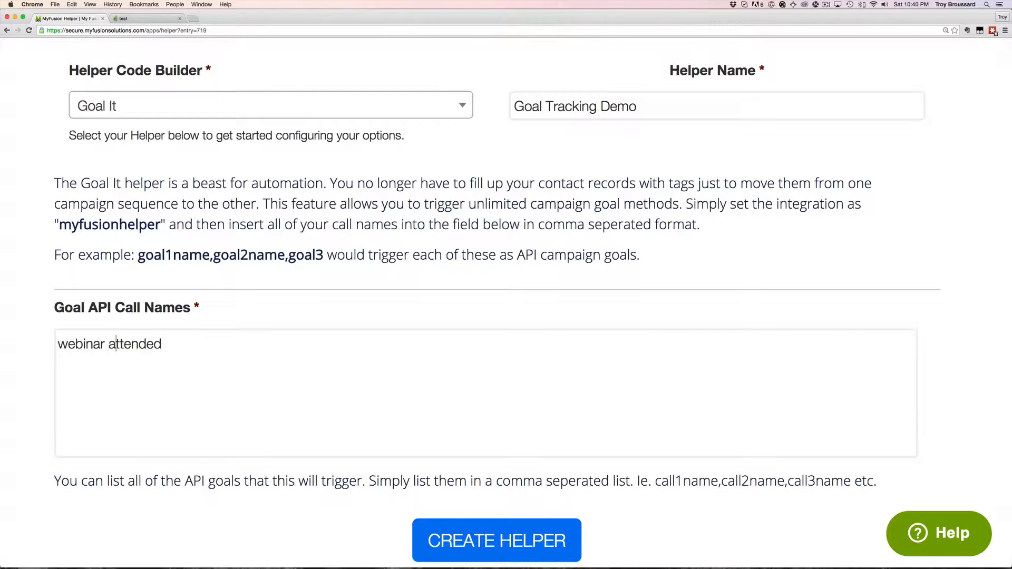
{"action": "key", "text": "BackSpace"}
{"action": "key", "text": "BackSpace"}
{"action": "type", "text": "A"}
{"action": "key", "text": "BackSpace"}
{"action": "type", "text": "_a"}
{"action": "key", "text": "BackSpace"}
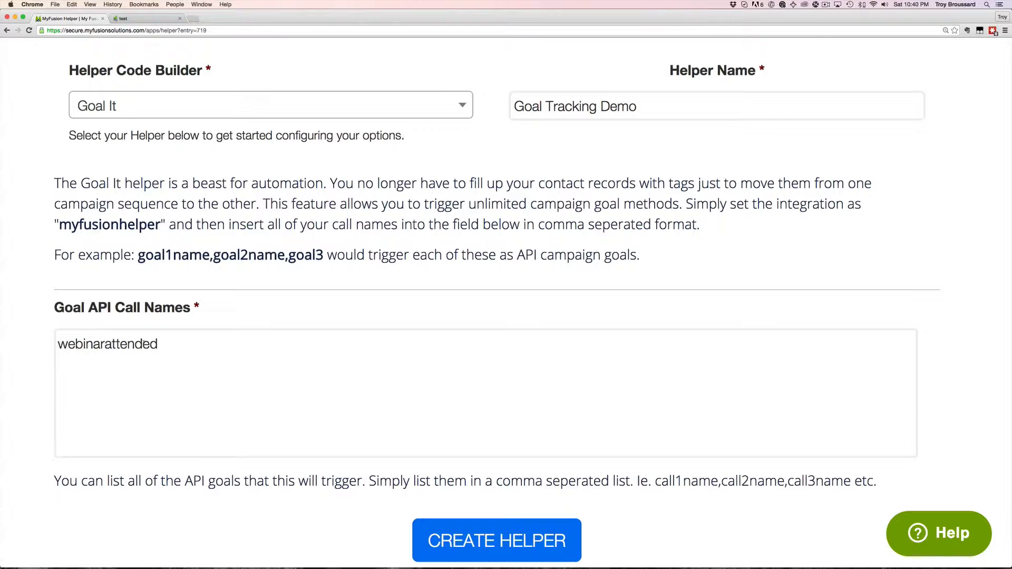
{"action": "type", "text": "3"}
{"action": "key", "text": "BackSpace"}
{"action": "left_click", "coordinate": [159, 348]}
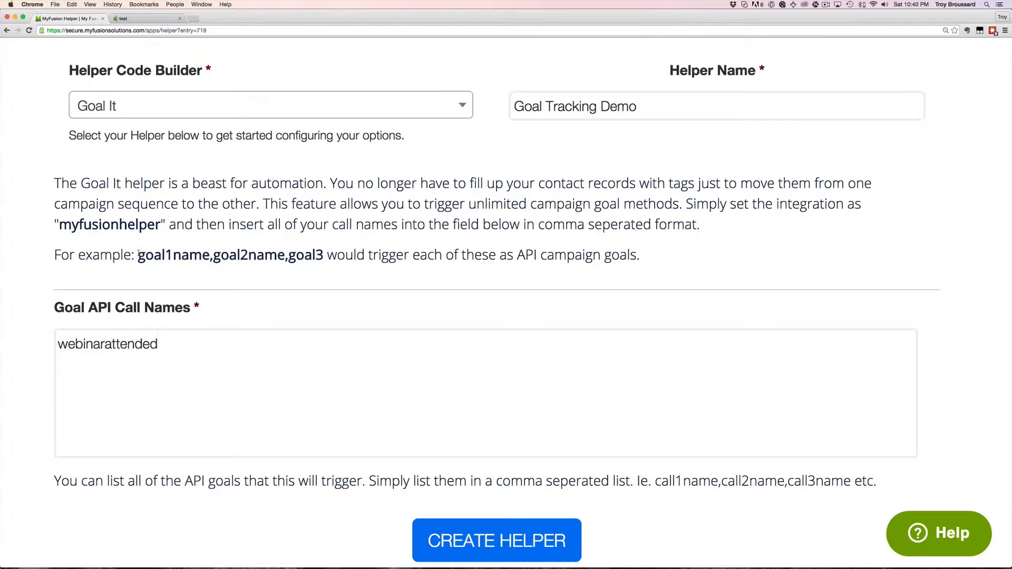
{"action": "left_click_drag", "start_coordinate": [138, 255], "coordinate": [327, 256]}
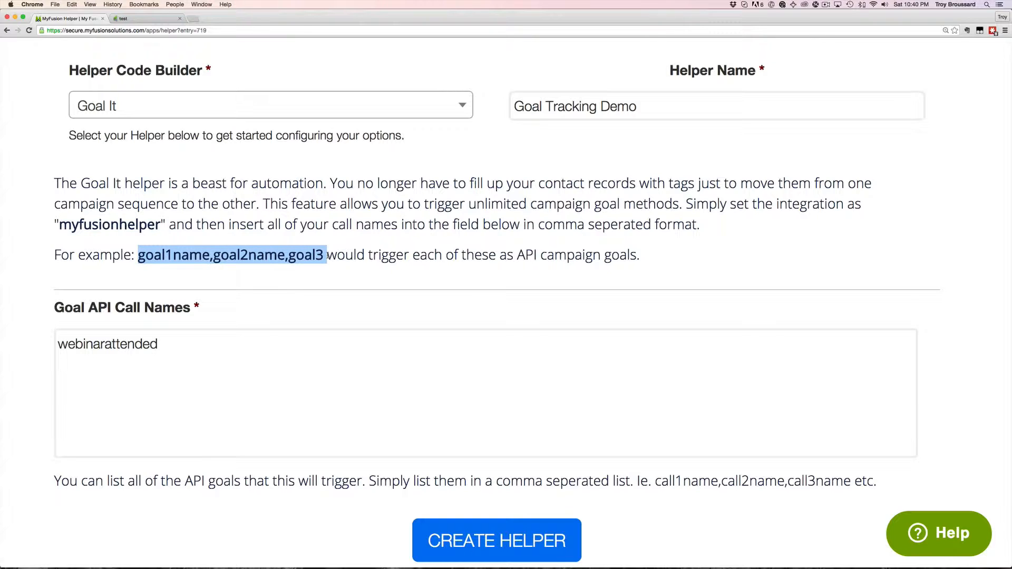
{"action": "left_click", "coordinate": [189, 341]}
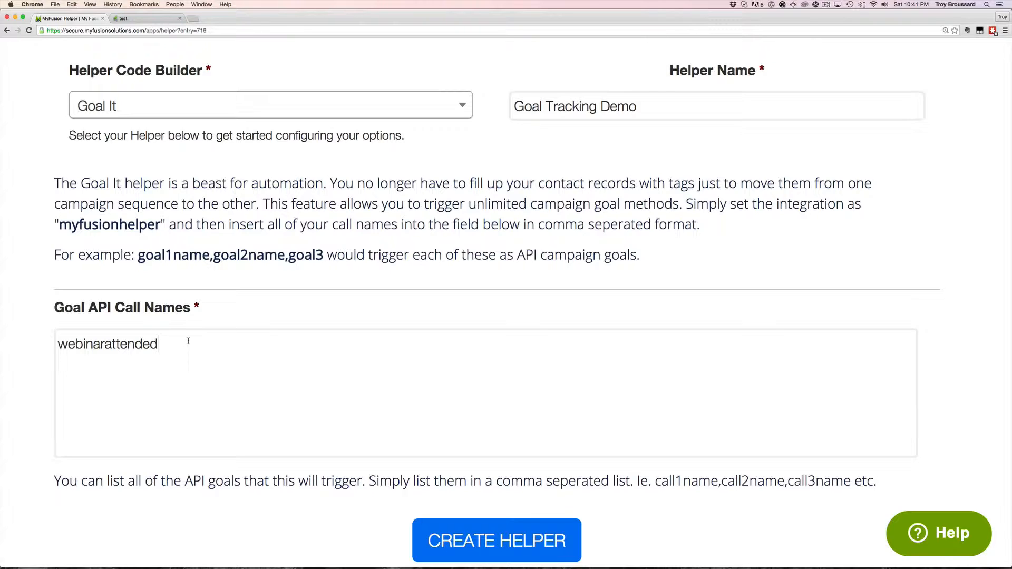
{"action": "type", "text": "."}
{"action": "key", "text": "BackSpace"}
{"action": "type", "text": ","}
{"action": "key", "text": "BackSpace"}
{"action": "type", "text": "goal2, g"}
{"action": "key", "text": "BackSpace"}
{"action": "key", "text": "BackSpace"}
{"action": "type", "text": "goal3"}
{"action": "key", "text": "BackSpace"}
{"action": "key", "text": "BackSpace"}
{"action": "key", "text": "BackSpace"}
{"action": "key", "text": "BackSpace"}
{"action": "key", "text": "BackSpace"}
{"action": "key", "text": "BackSpace"}
{"action": "key", "text": "BackSpace"}
{"action": "key", "text": "BackSpace"}
{"action": "key", "text": "BackSpace"}
{"action": "key", "text": "BackSpace"}
{"action": "key", "text": "BackSpace"}
{"action": "key", "text": "BackSpace"}
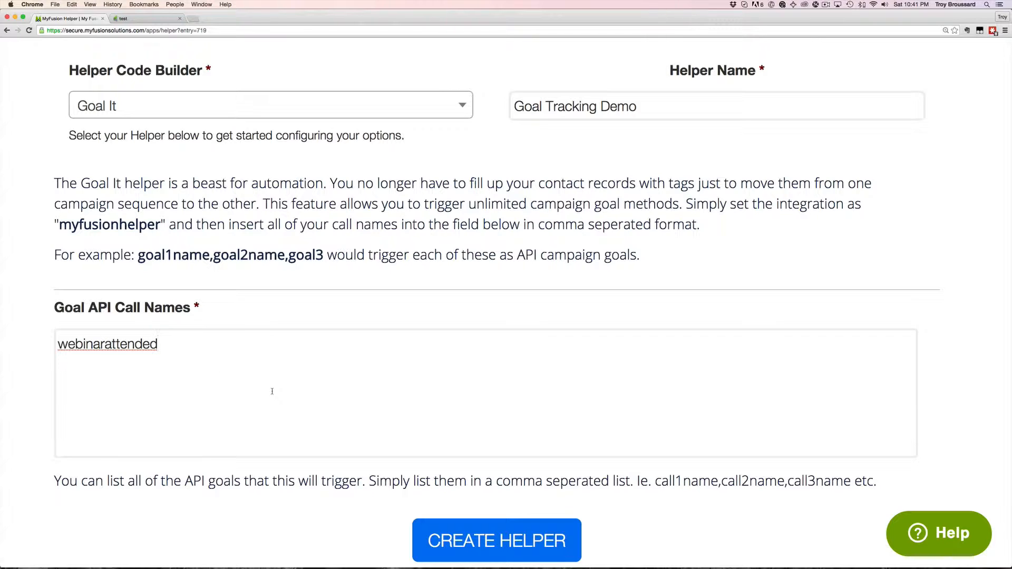
Step: Create the Goal Tracking Demo helper, copy its Infusionsoft link, and return to the 'test' campaign
{"action": "left_click", "coordinate": [493, 551]}
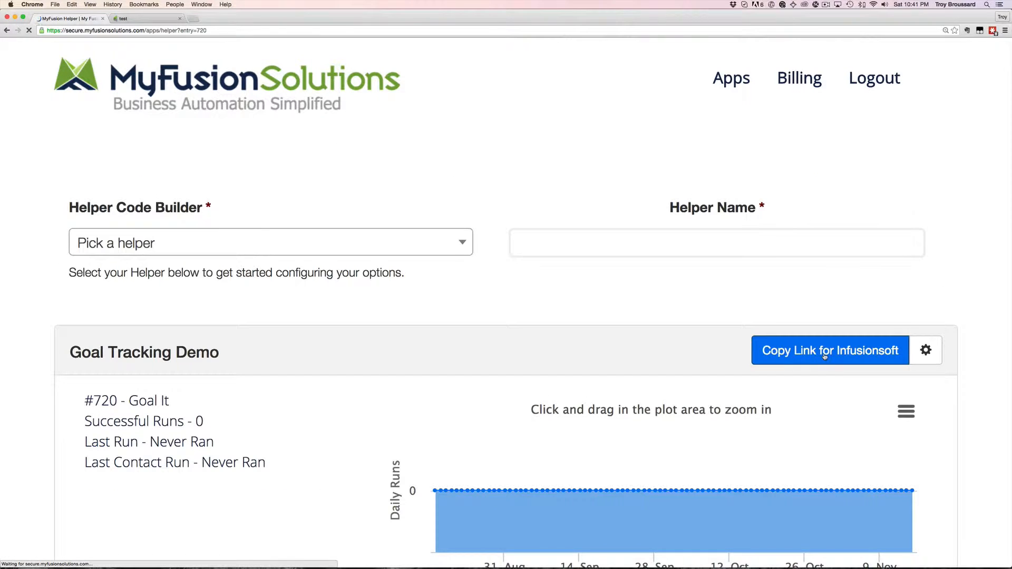
{"action": "left_click", "coordinate": [824, 354]}
{"action": "left_click", "coordinate": [140, 19]}
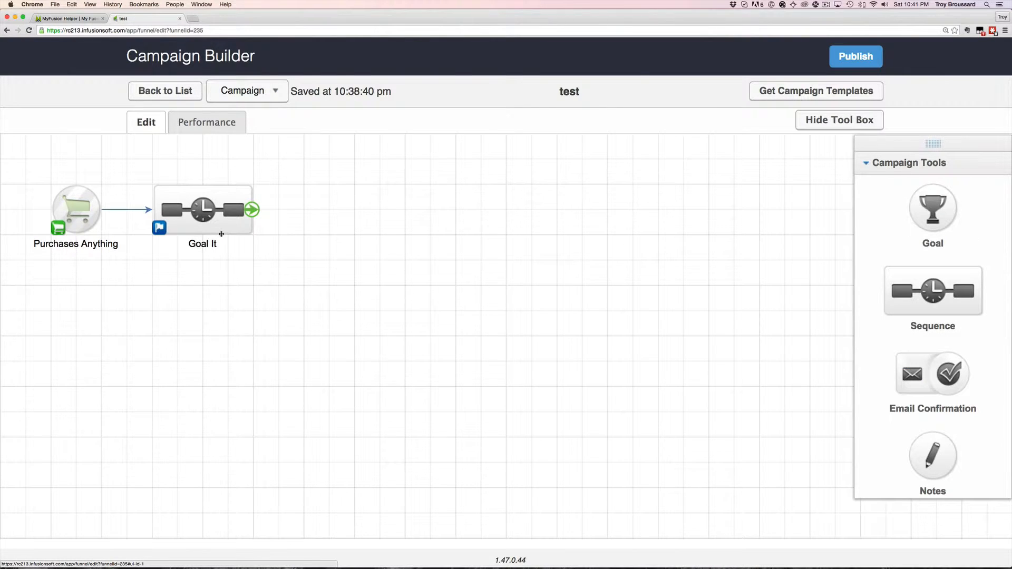
Step: Open the Goal It sequence and the MyFusion Helper HTTP Post step's settings
{"action": "double_click", "coordinate": [196, 217]}
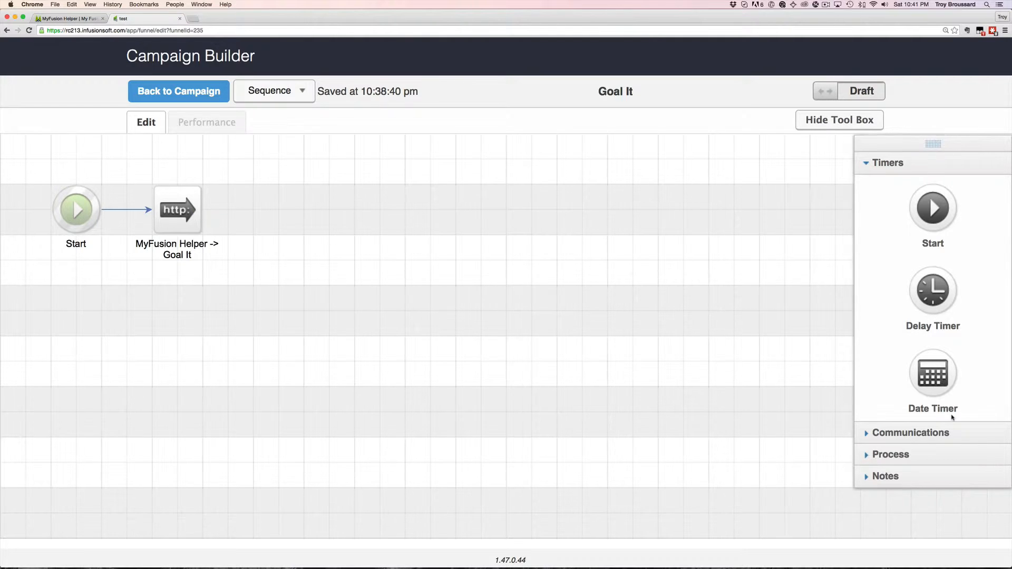
{"action": "left_click", "coordinate": [888, 454]}
{"action": "scroll", "coordinate": [889, 455], "scroll_direction": "down", "scroll_amount": 4}
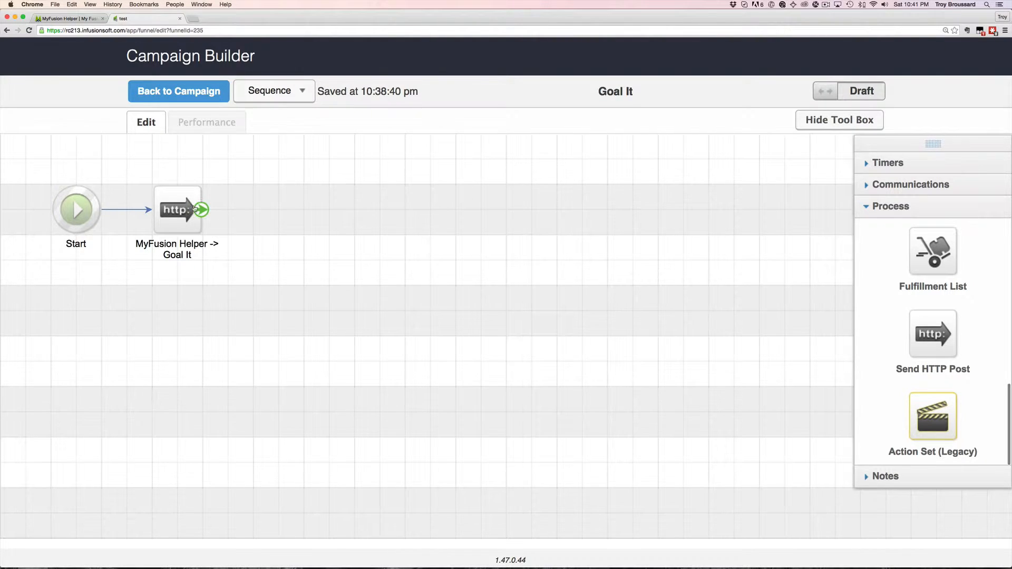
{"action": "left_click", "coordinate": [167, 200]}
{"action": "double_click", "coordinate": [167, 200]}
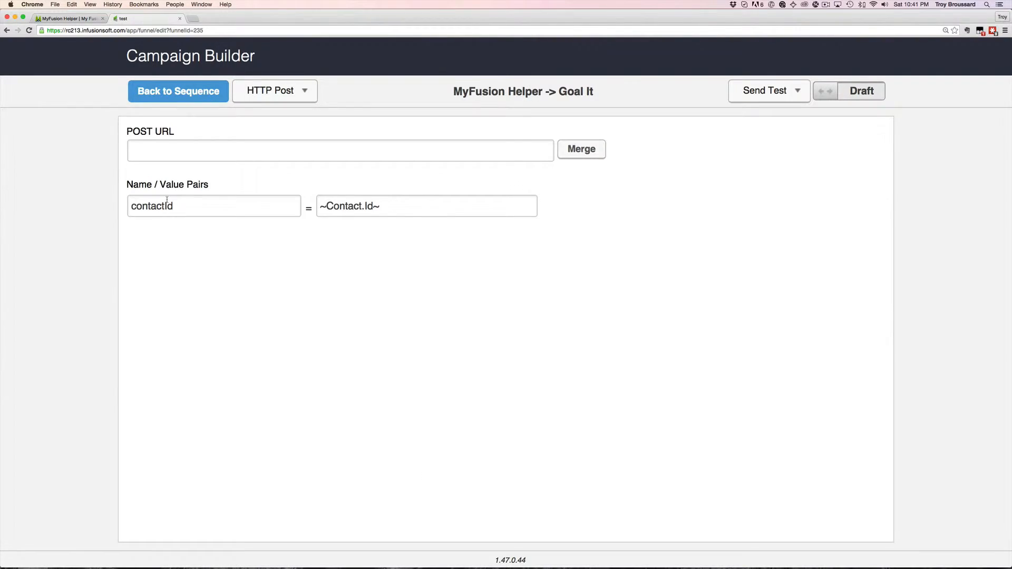
Step: Paste the helper link as the POST URL, mark the HTTP Post Ready, and return to the sequence
{"action": "left_click", "coordinate": [230, 152]}
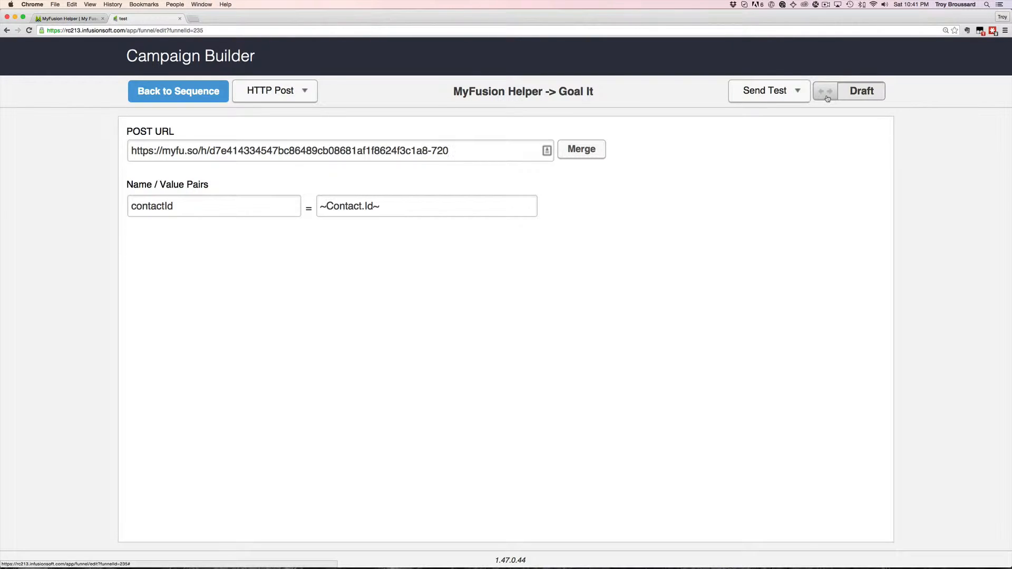
{"action": "left_click", "coordinate": [826, 98]}
{"action": "left_click", "coordinate": [168, 98]}
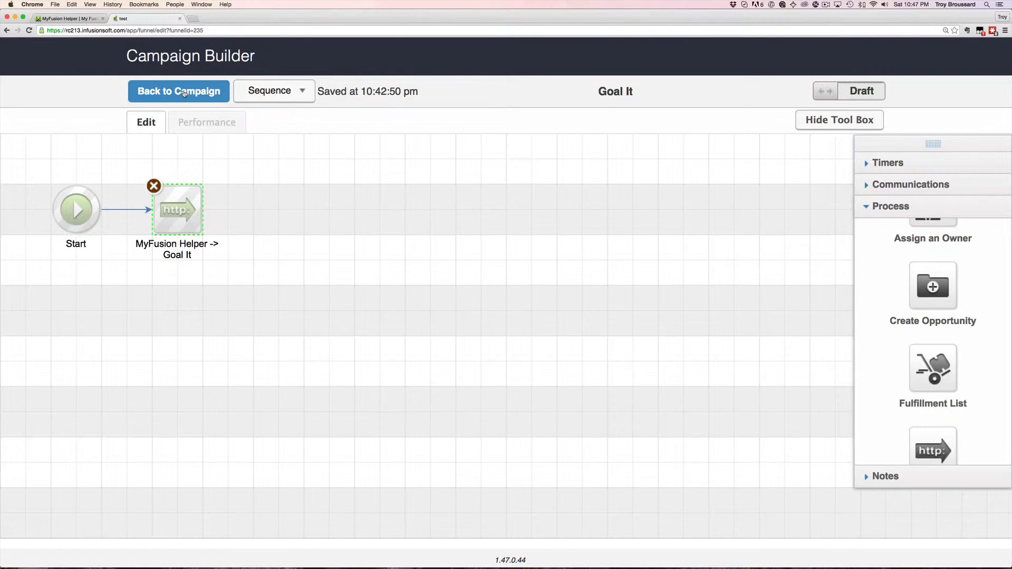
Step: Change the Purchases Anything goal to 'API call is made', rename it 'My Custom Goal', and save
{"action": "left_click", "coordinate": [184, 93]}
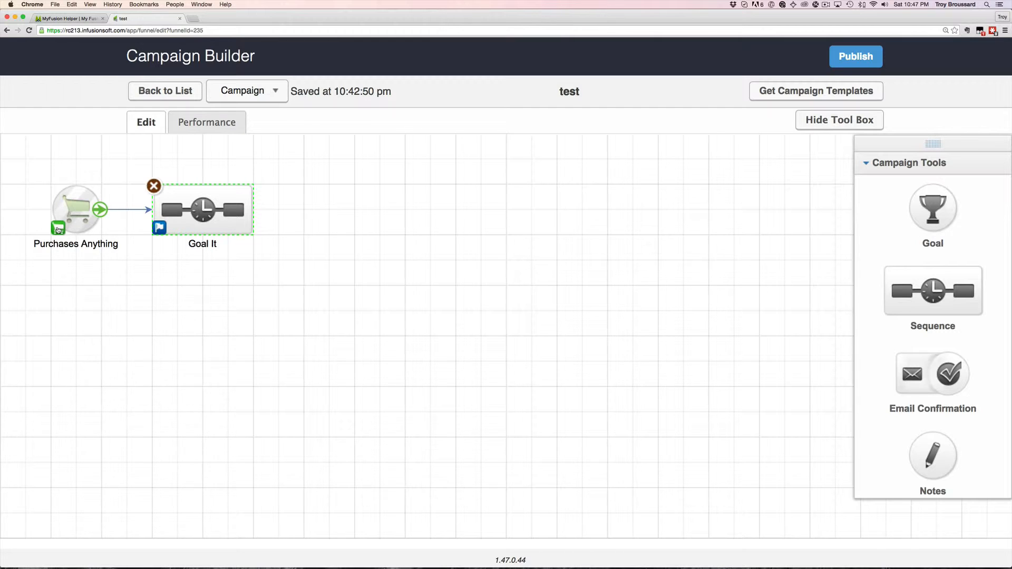
{"action": "left_click", "coordinate": [58, 230]}
{"action": "left_click", "coordinate": [573, 317]}
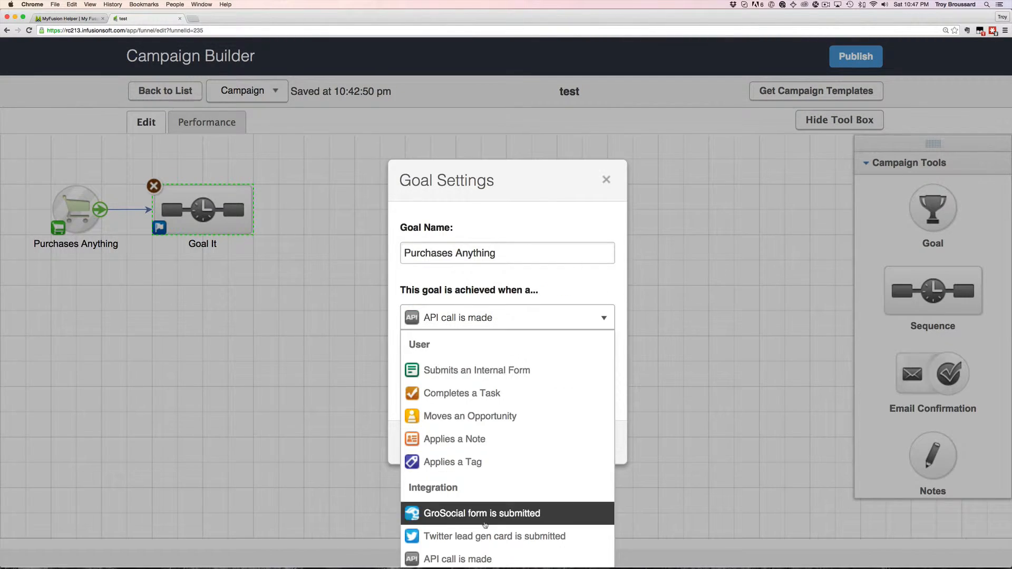
{"action": "left_click", "coordinate": [478, 560]}
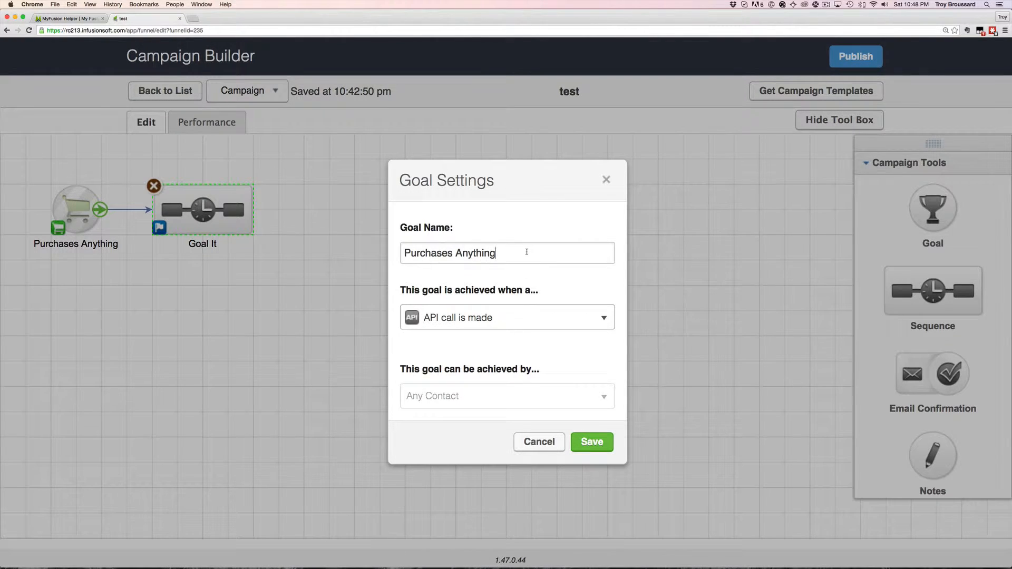
{"action": "triple_click", "coordinate": [526, 252]}
{"action": "type", "text": "My Cus"}
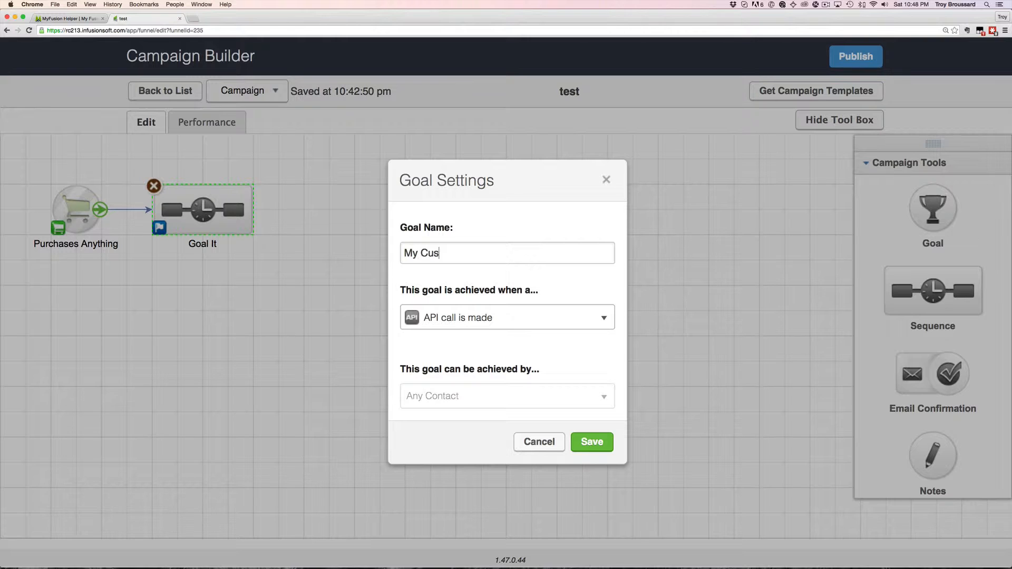
{"action": "type", "text": "tom Goal"}
{"action": "left_click", "coordinate": [600, 446]}
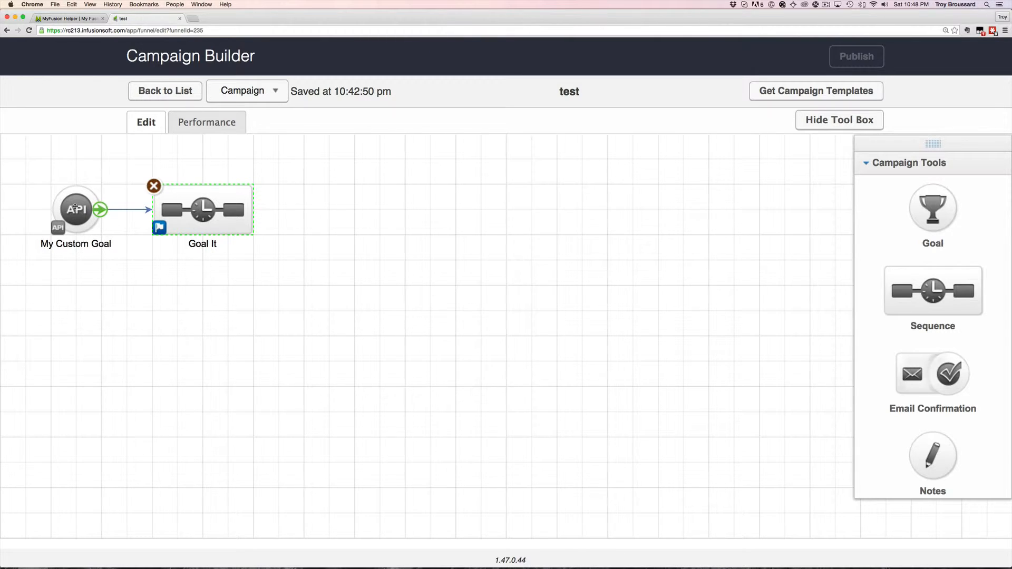
Step: Replace the API goal's integration value rc213 with 'myfusionhelper'
{"action": "double_click", "coordinate": [75, 208]}
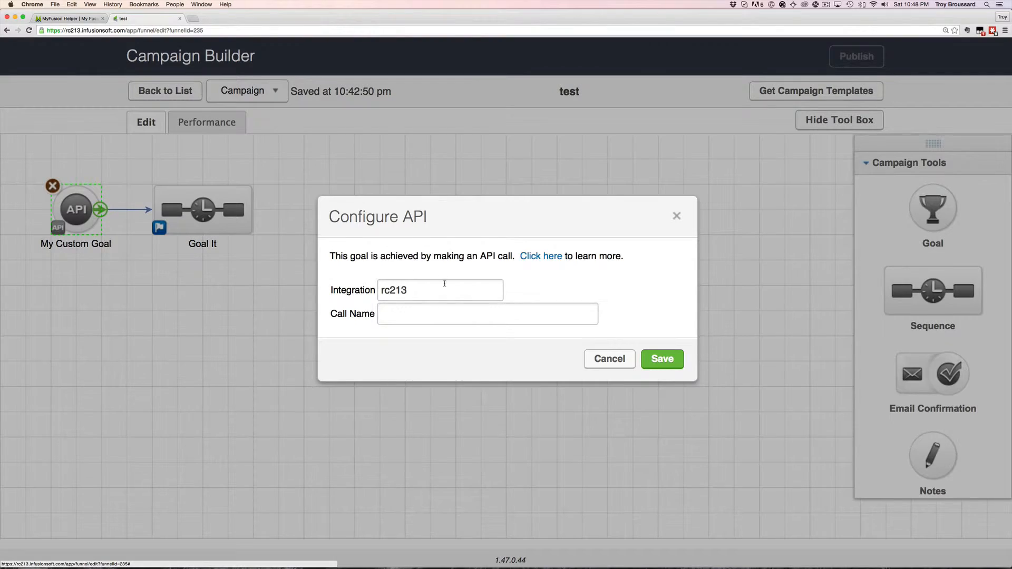
{"action": "double_click", "coordinate": [443, 287]}
{"action": "type", "text": "my"}
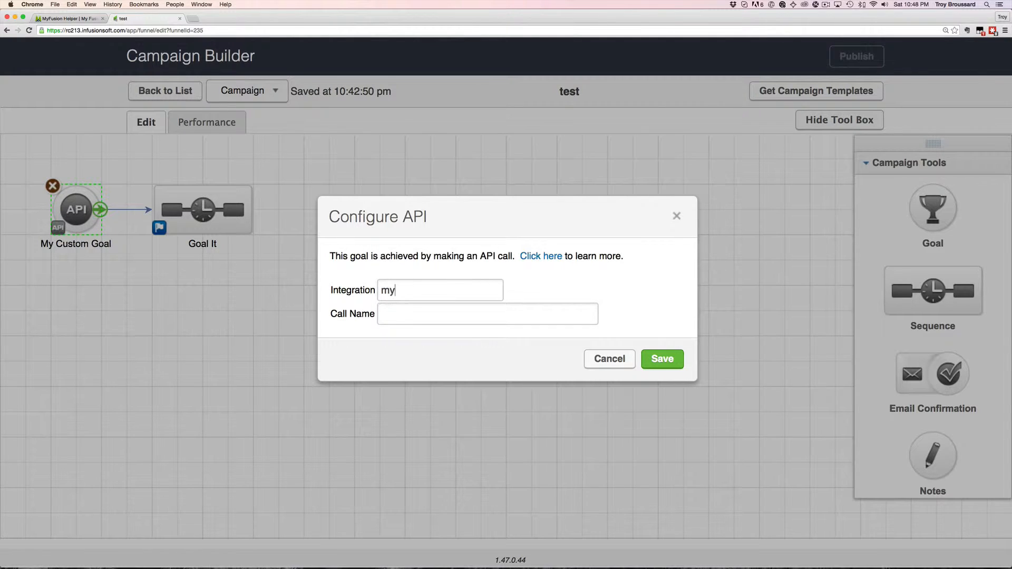
{"action": "type", "text": "fusionhelper"}
{"action": "double_click", "coordinate": [352, 289]}
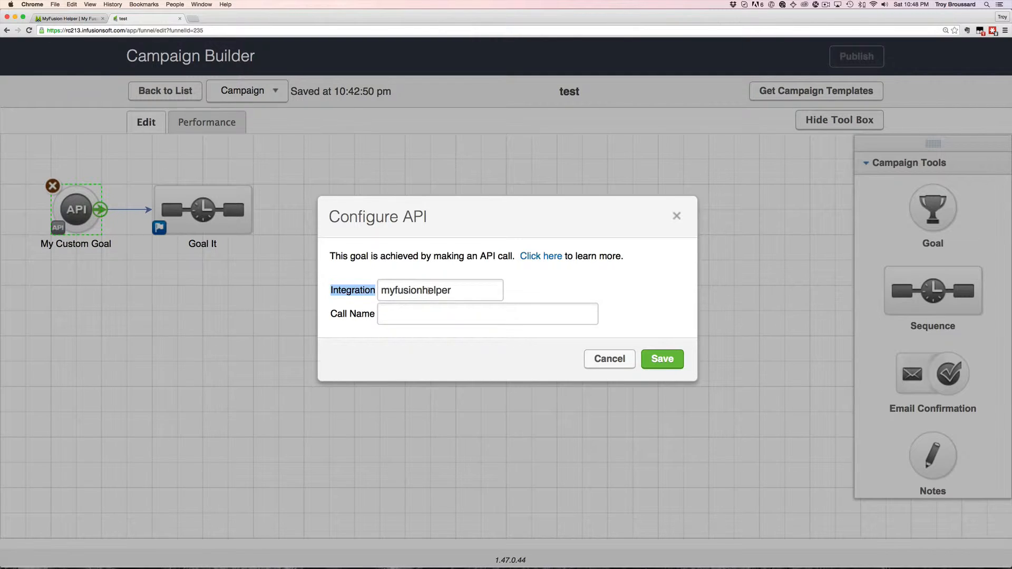
{"action": "double_click", "coordinate": [429, 290]}
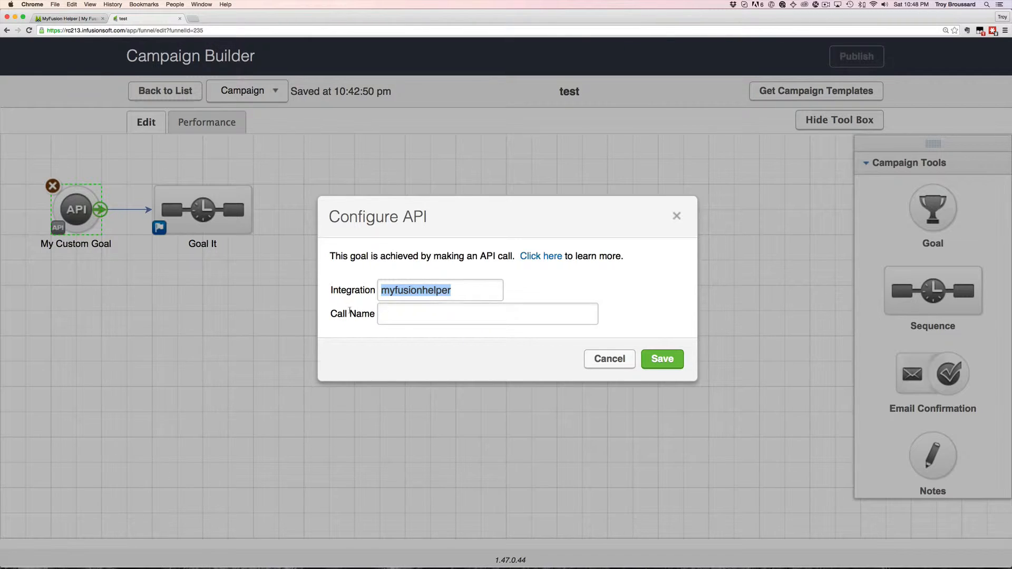
{"action": "left_click_drag", "start_coordinate": [330, 313], "coordinate": [375, 313]}
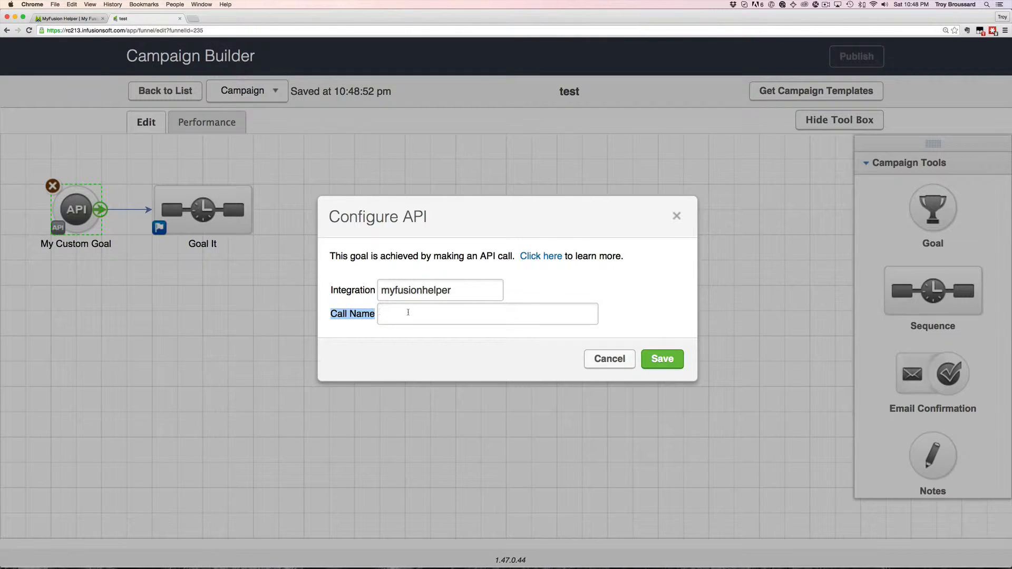
Step: Paste 'webinarattended' from the helper page as the Call Name and save the goal
{"action": "left_click", "coordinate": [408, 312]}
{"action": "left_click", "coordinate": [83, 20]}
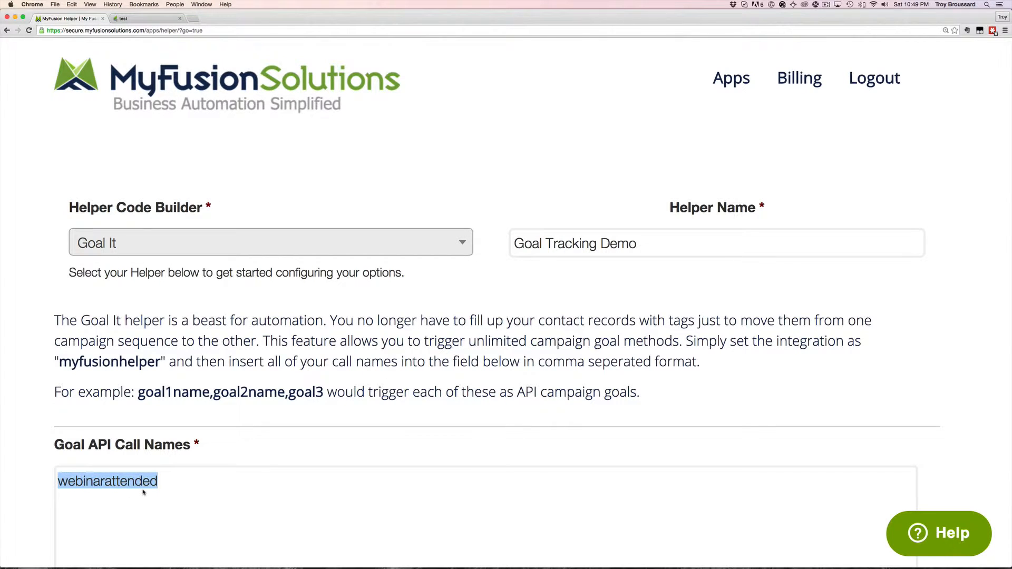
{"action": "left_click", "coordinate": [144, 20]}
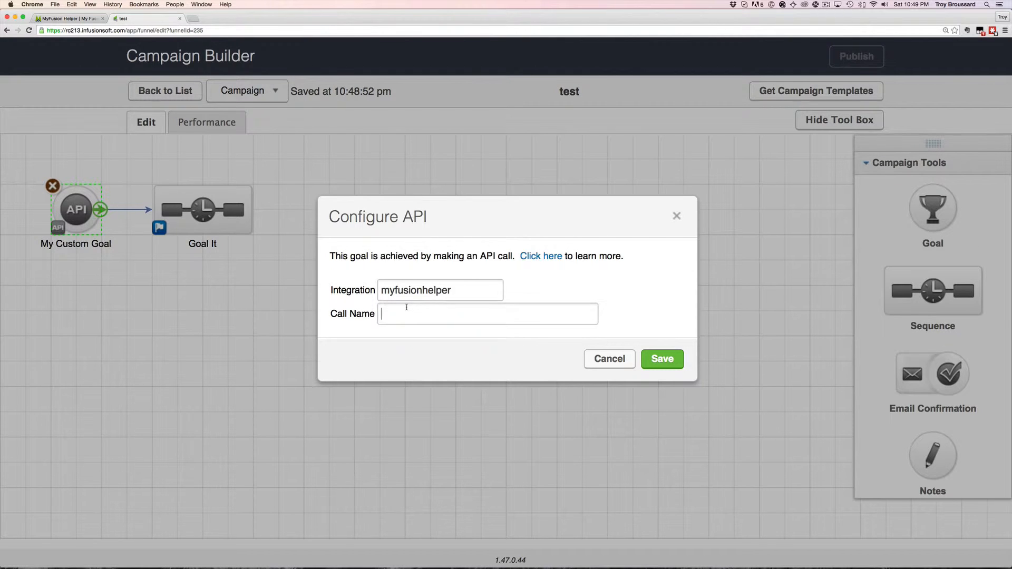
{"action": "type", "text": "webinarattended"}
{"action": "left_click", "coordinate": [662, 359]}
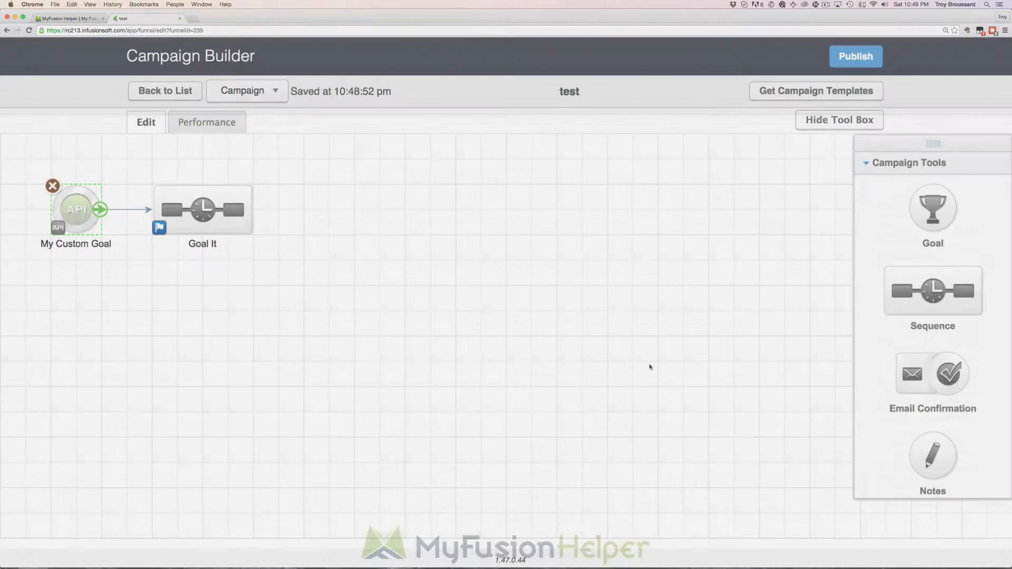